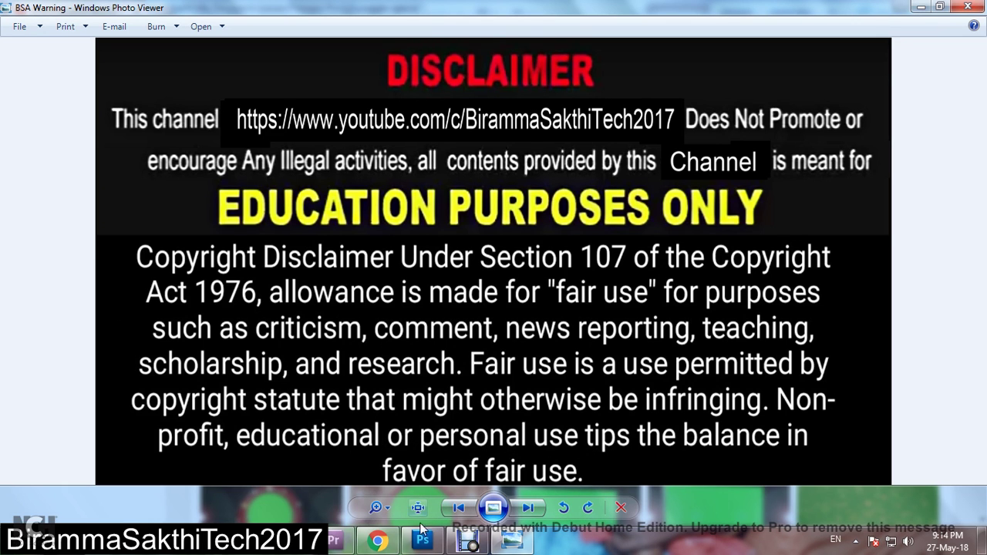
Step: Glance at the YouTube channel in Chrome, then return to the Premiere Pro project
left_click(378, 540)
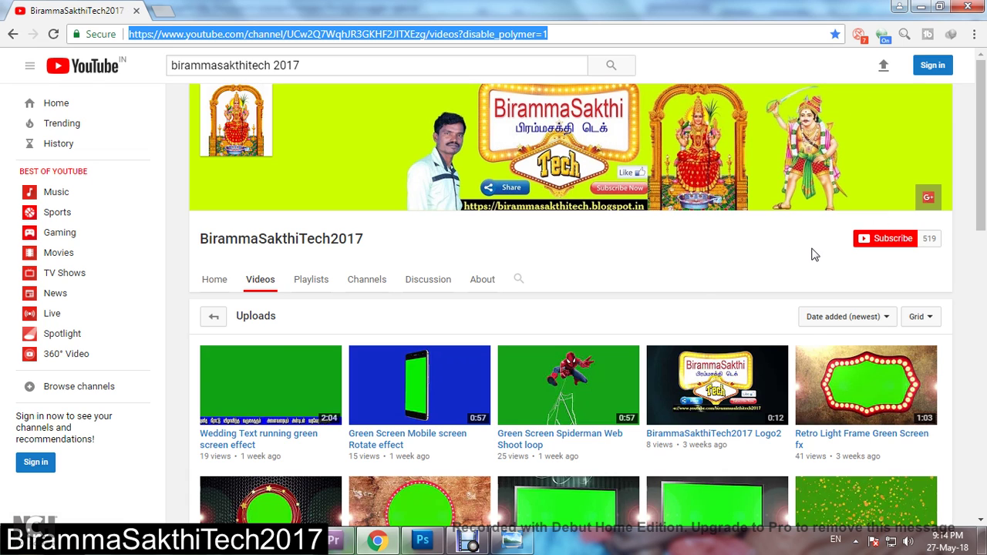
left_click(339, 544)
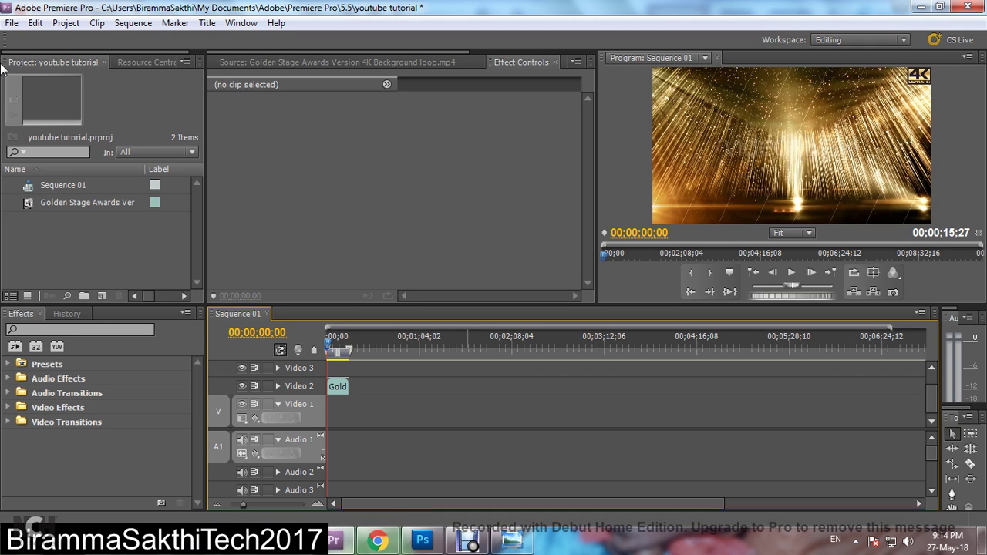
Step: Create Sequence 03 from the AVCHD 1080p30 preset with its timebase changed to 25.00 fps
left_click(12, 22)
mouse_move(35, 47)
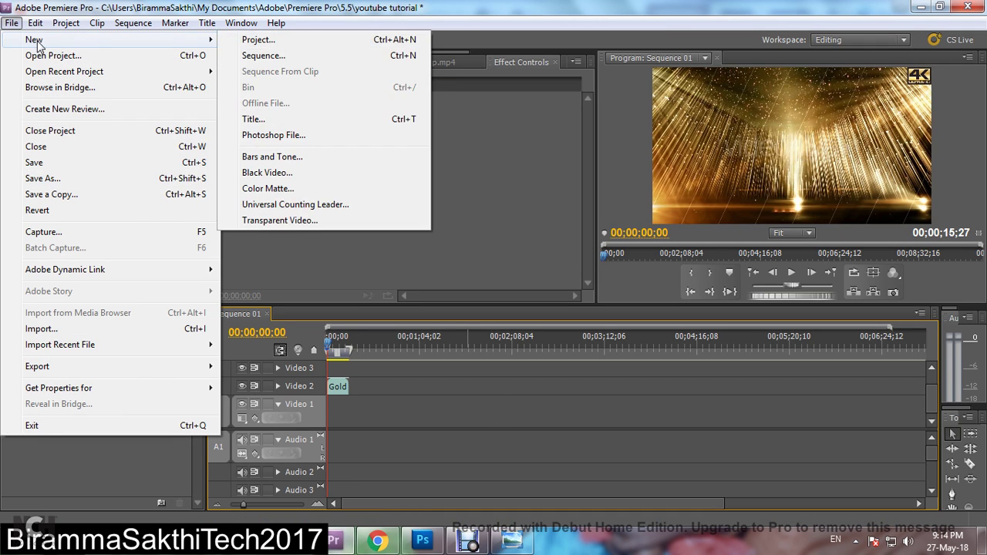
left_click(327, 54)
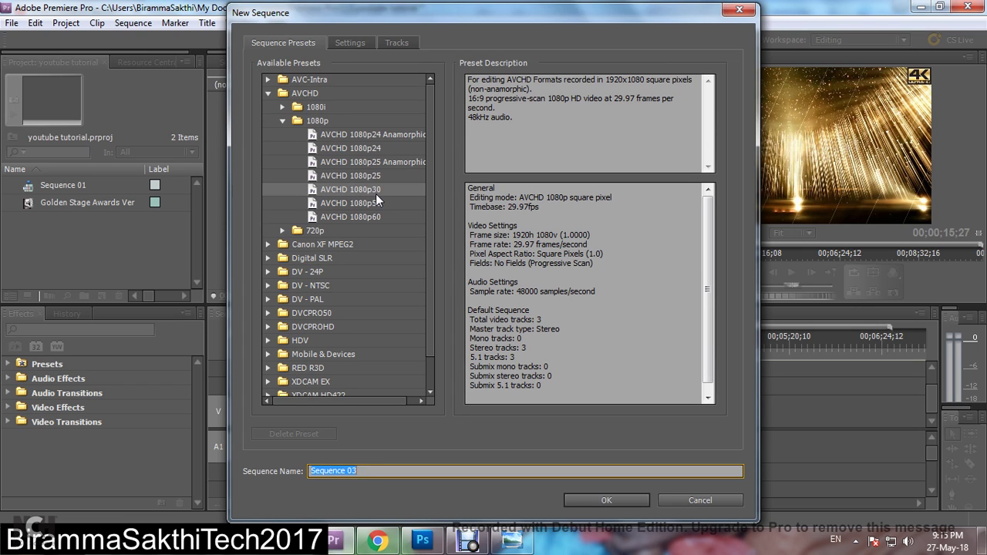
left_click(361, 46)
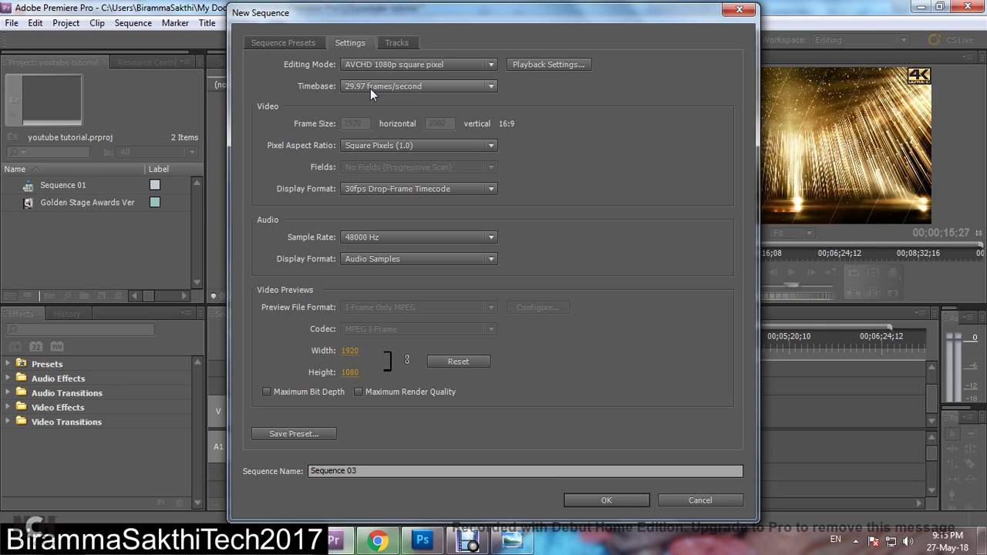
left_click(380, 87)
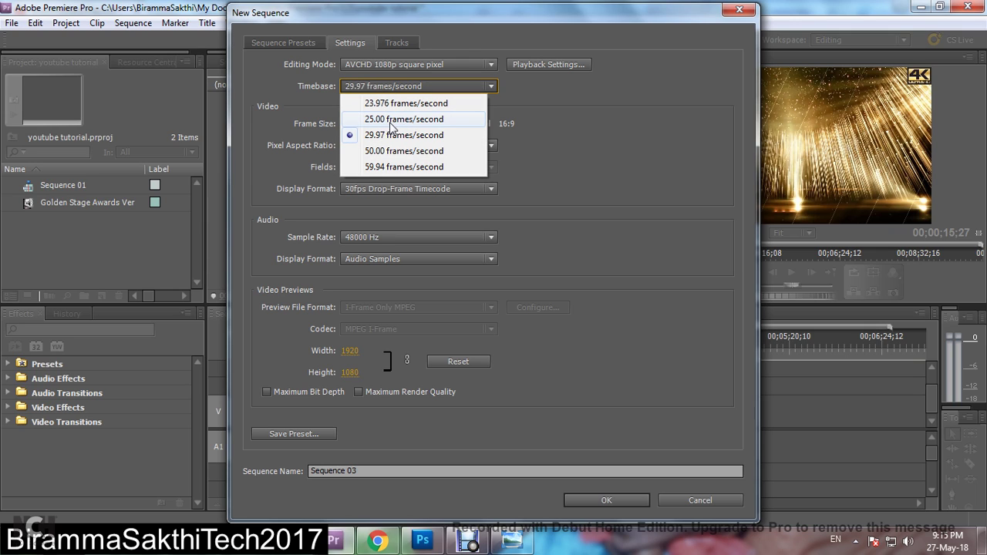
left_click(389, 123)
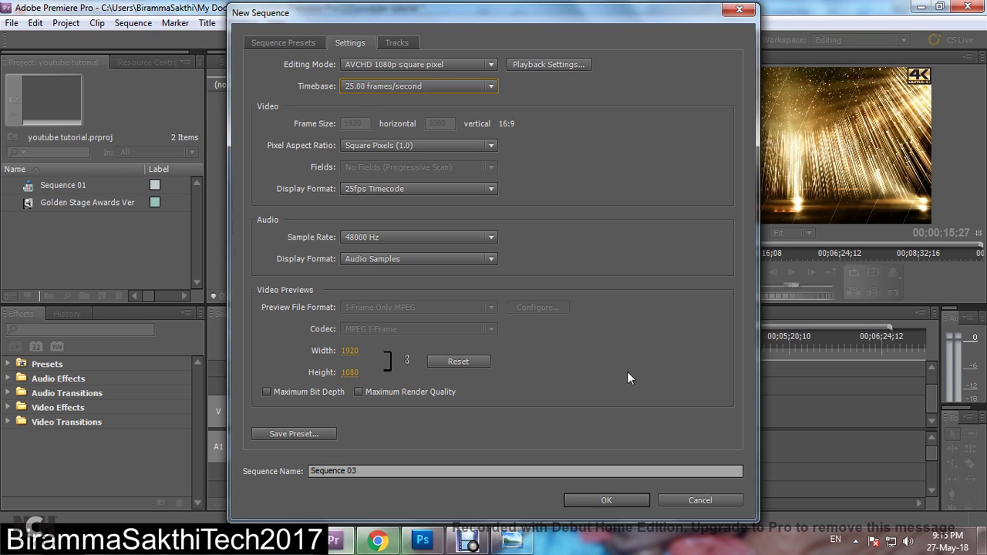
left_click(612, 500)
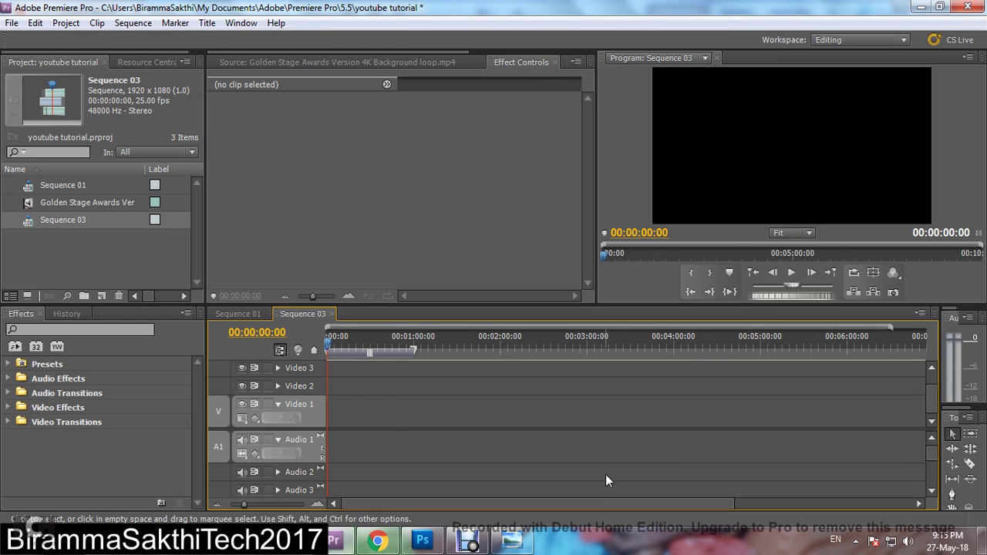
Step: Show the Golden Stage Awards clip in the Source Monitor, checking the Window panel list without changes
left_click(29, 206)
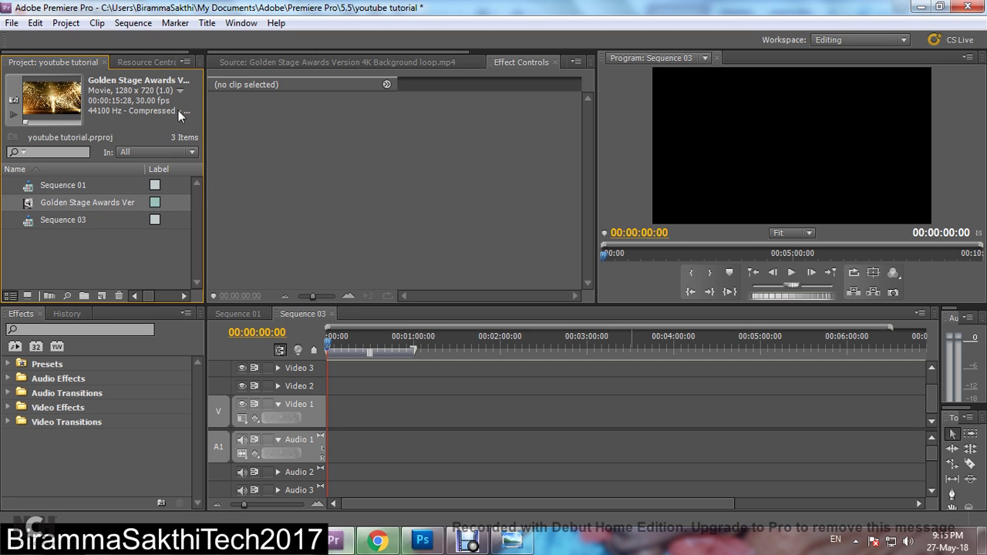
left_click(253, 63)
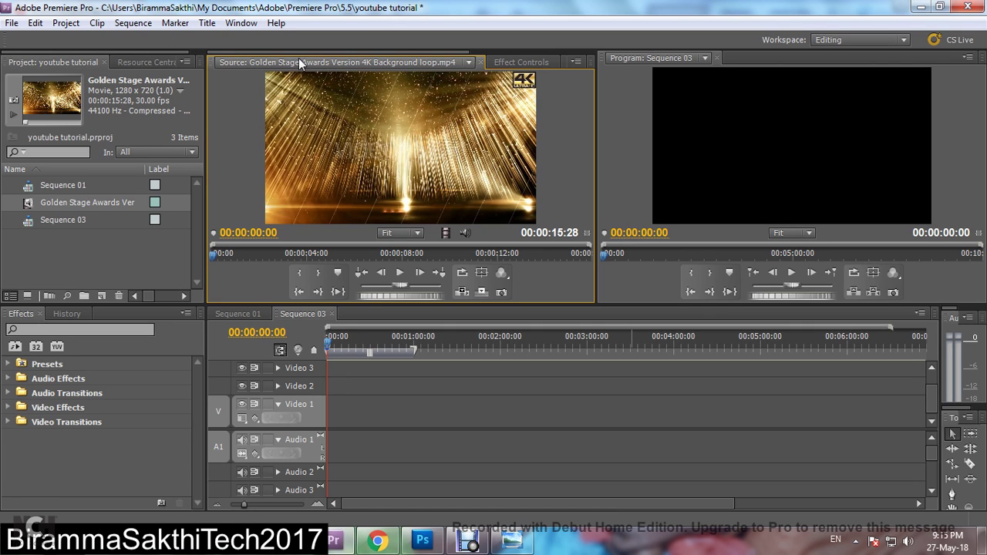
left_click(238, 26)
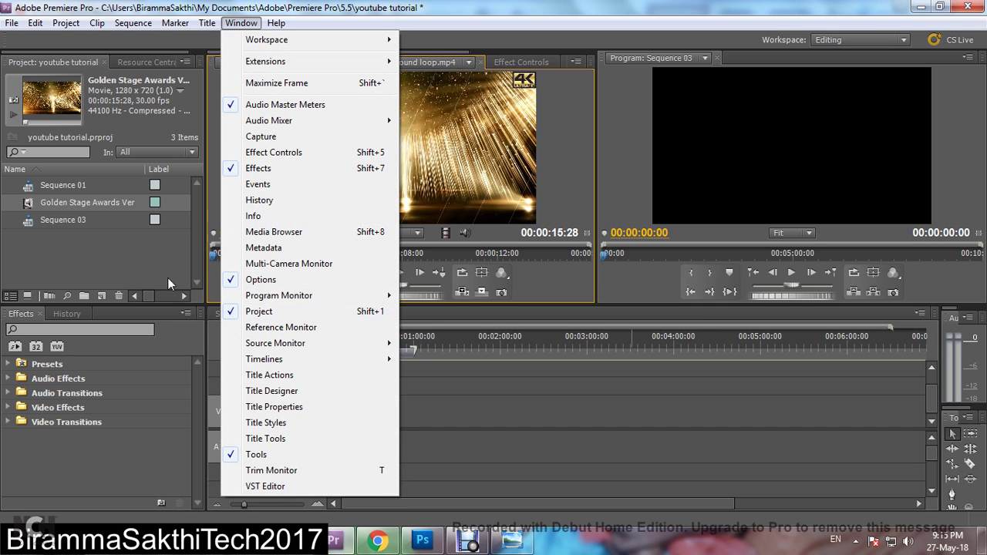
left_click(145, 254)
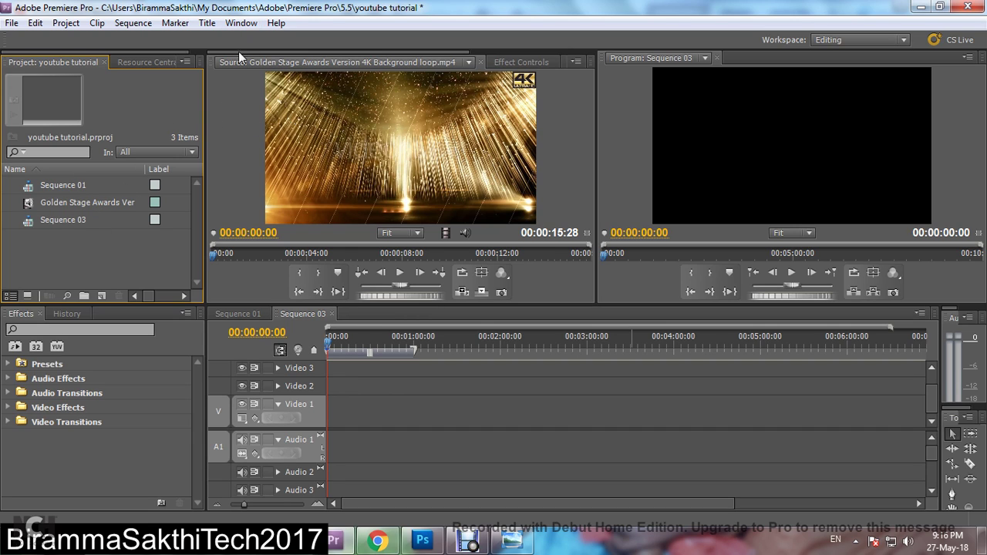
left_click(240, 25)
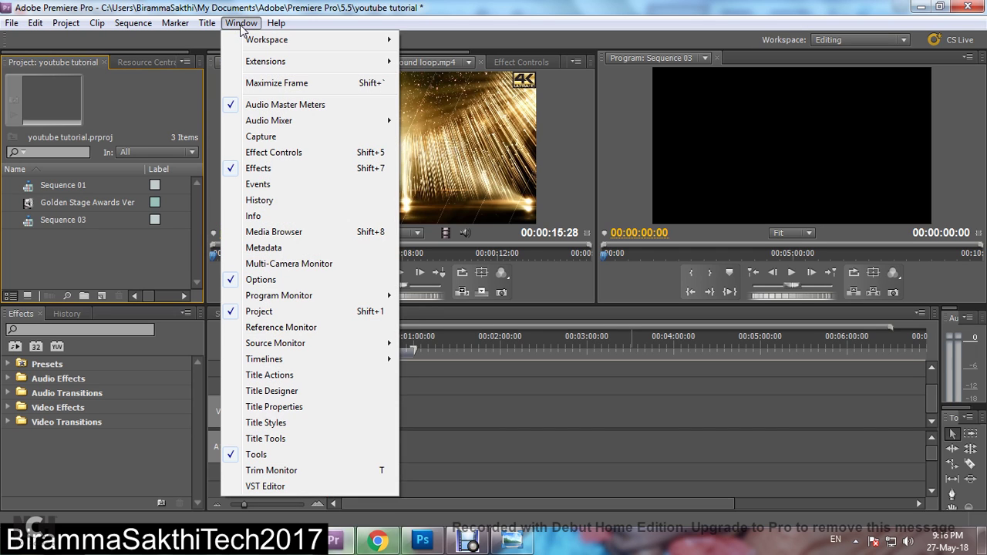
mouse_move(310, 351)
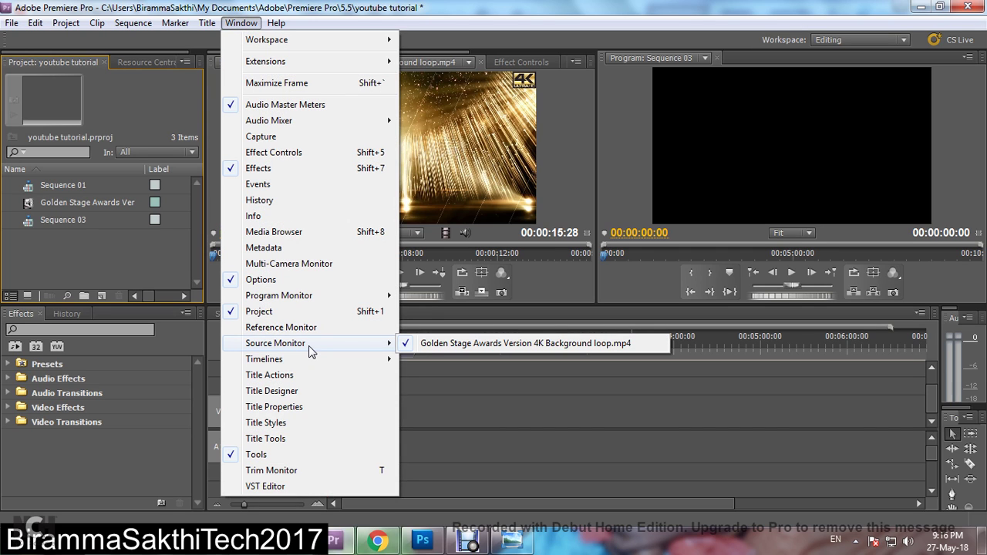
left_click(127, 247)
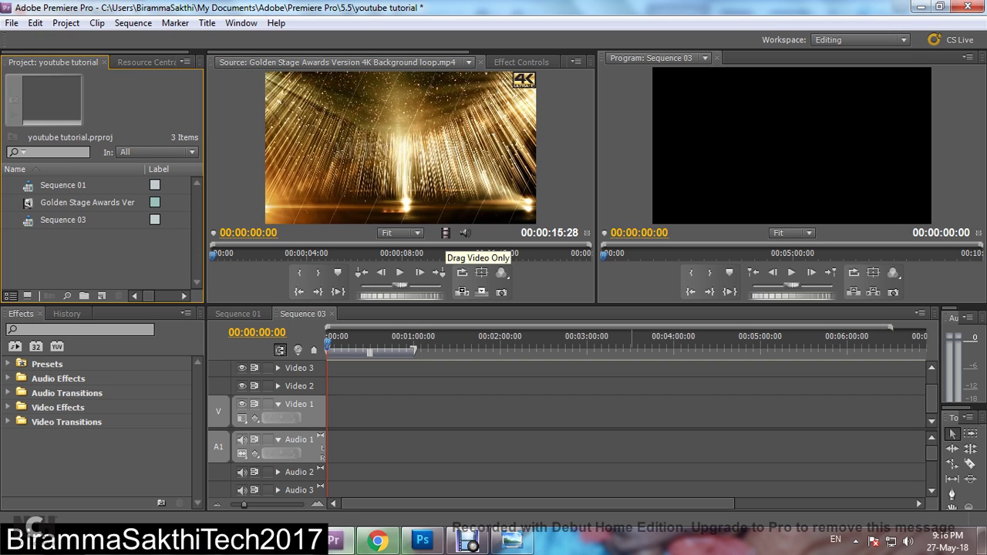
Step: Drop the Golden Stage clip into Sequence 03, apply Scale to Frame Size, and move it to Video 1
mouse_move(445, 232)
left_mouse_down()
mouse_move(377, 368)
mouse_move(338, 385)
left_mouse_up()
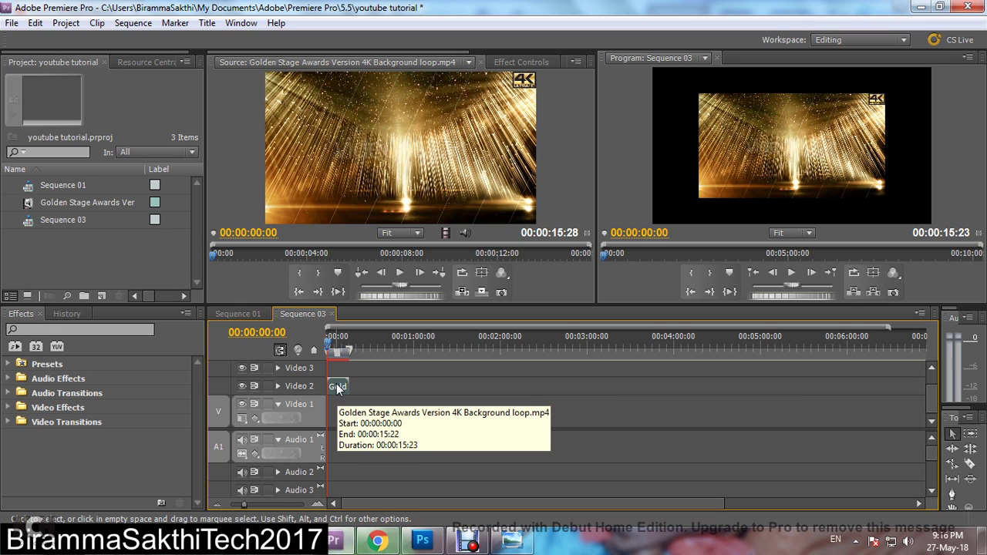
right_click(337, 391)
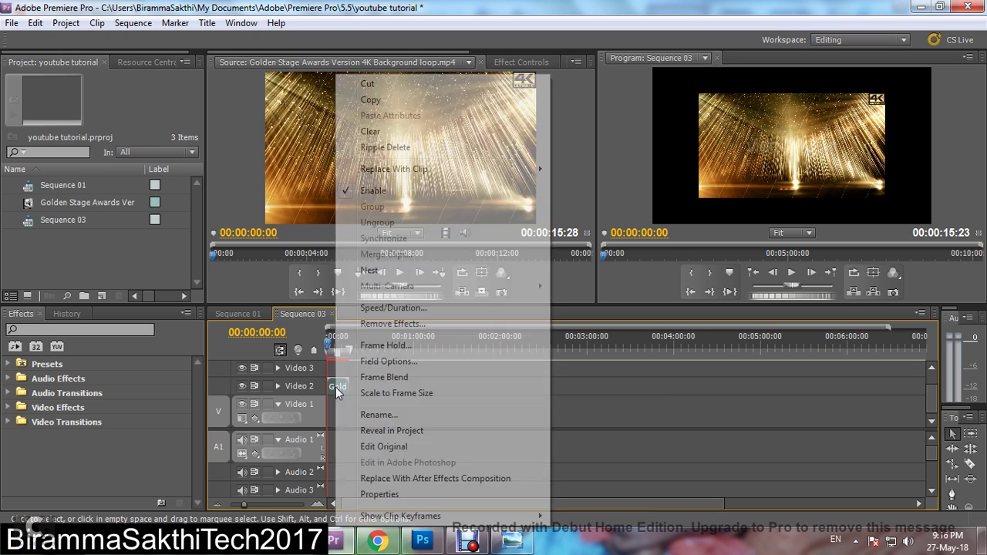
left_click(348, 388)
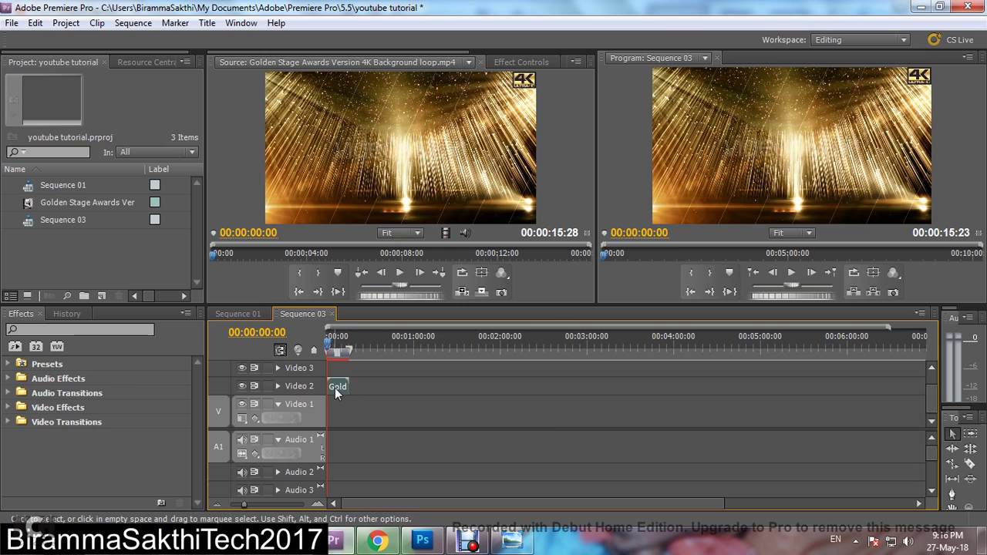
left_click_drag(335, 389, 337, 409)
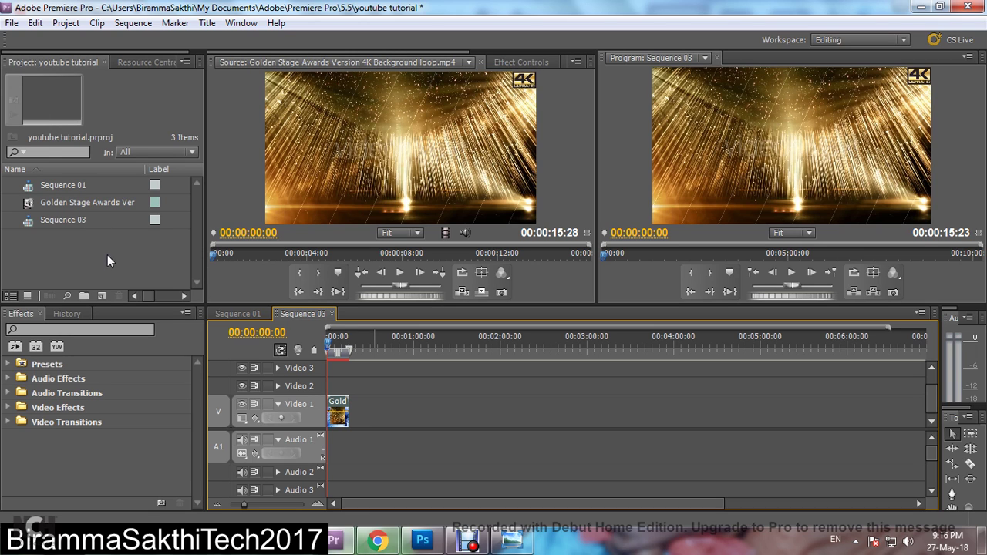
Step: Create a 1920x1080 color matte in deep blue 0B2BB5 and name it 'blue'
left_click(101, 297)
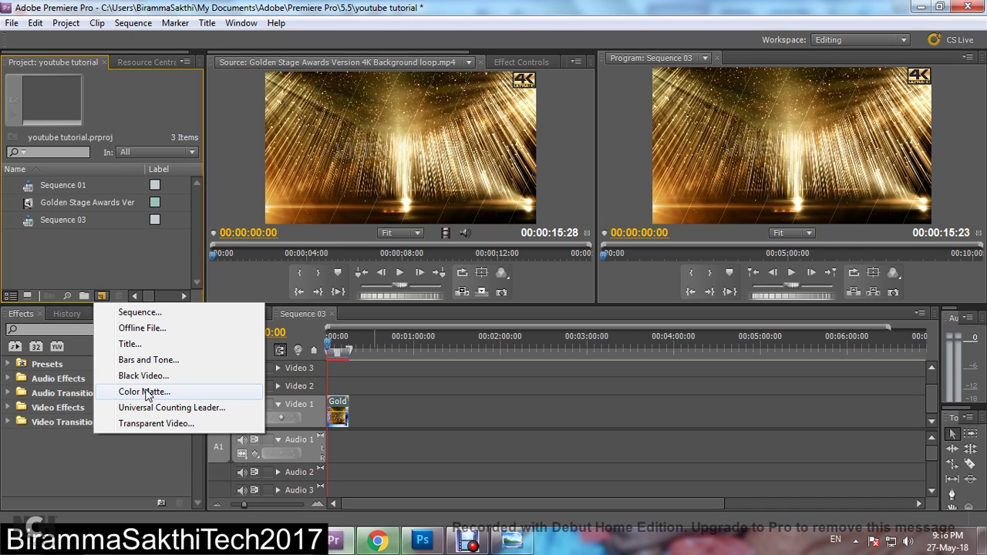
left_click(145, 392)
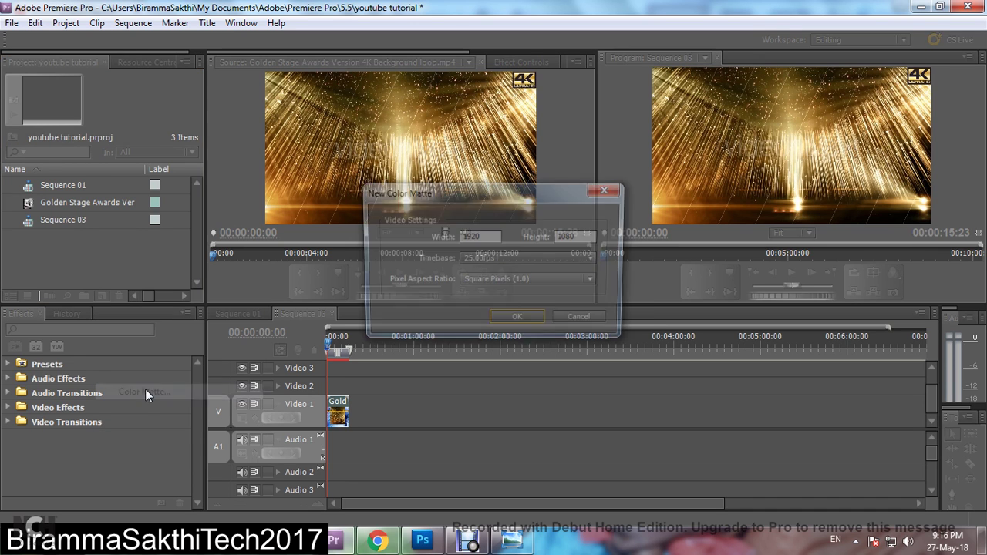
left_click(518, 322)
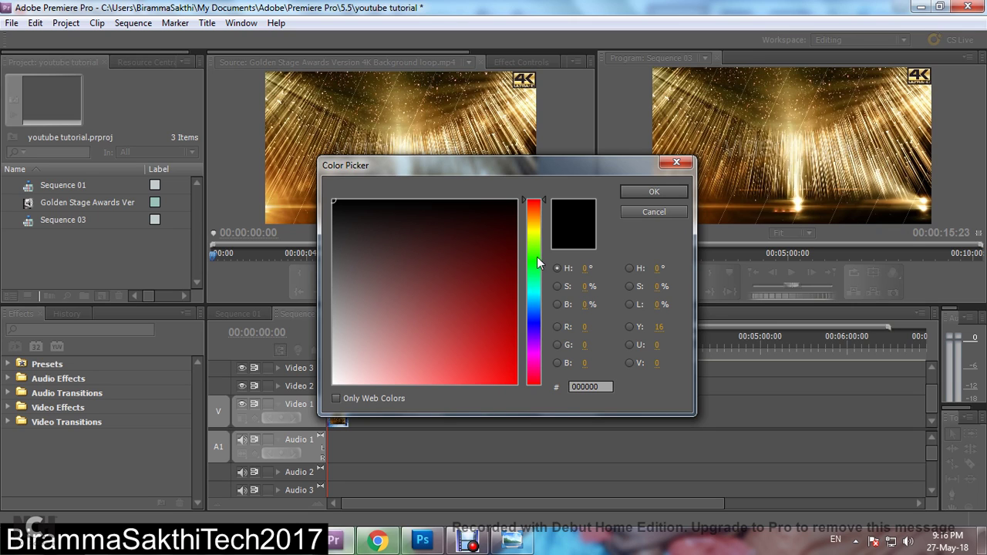
left_click(538, 306)
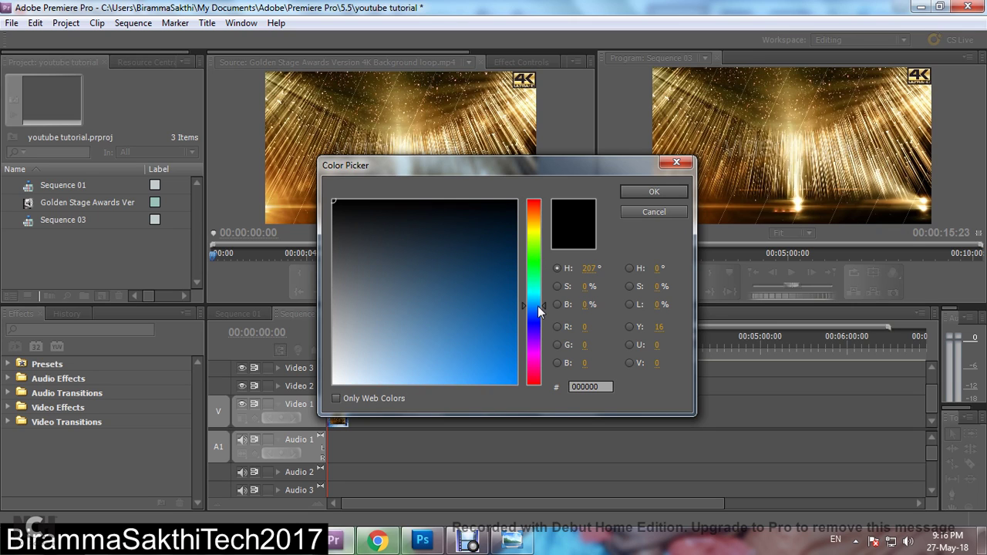
left_click_drag(520, 321, 515, 317)
left_click(506, 330)
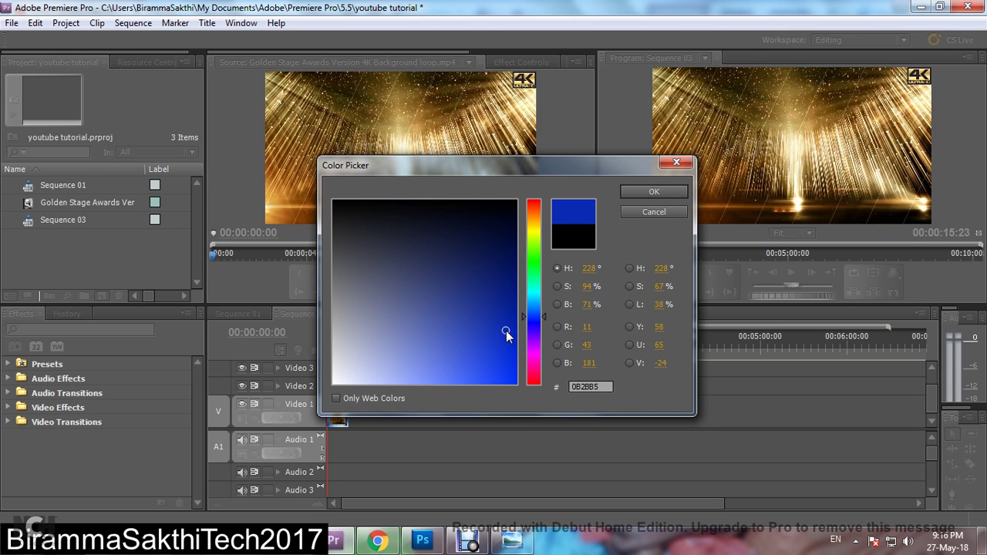
left_click(643, 192)
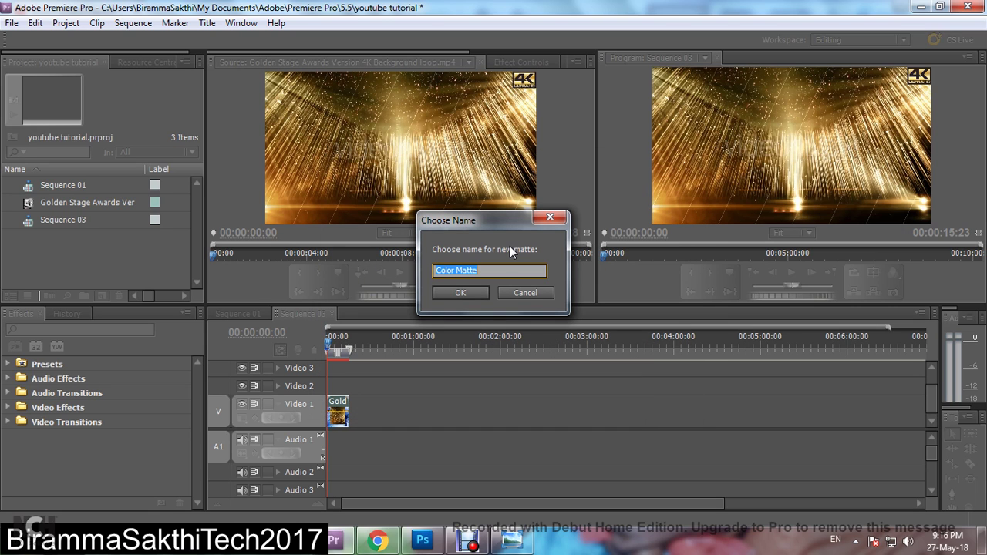
type("bl")
type("ue")
left_click(468, 290)
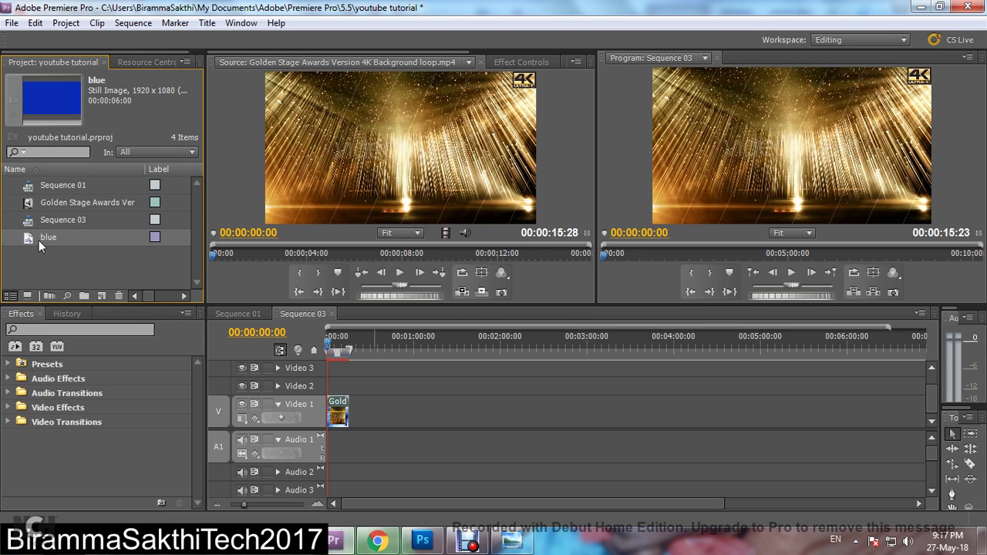
Step: Place the blue matte on Video 2 and extend its end to match the stage clip at 00:00:15:23
mouse_move(28, 241)
left_mouse_down()
mouse_move(327, 364)
mouse_move(330, 386)
left_mouse_up()
left_click_drag(243, 504, 248, 504)
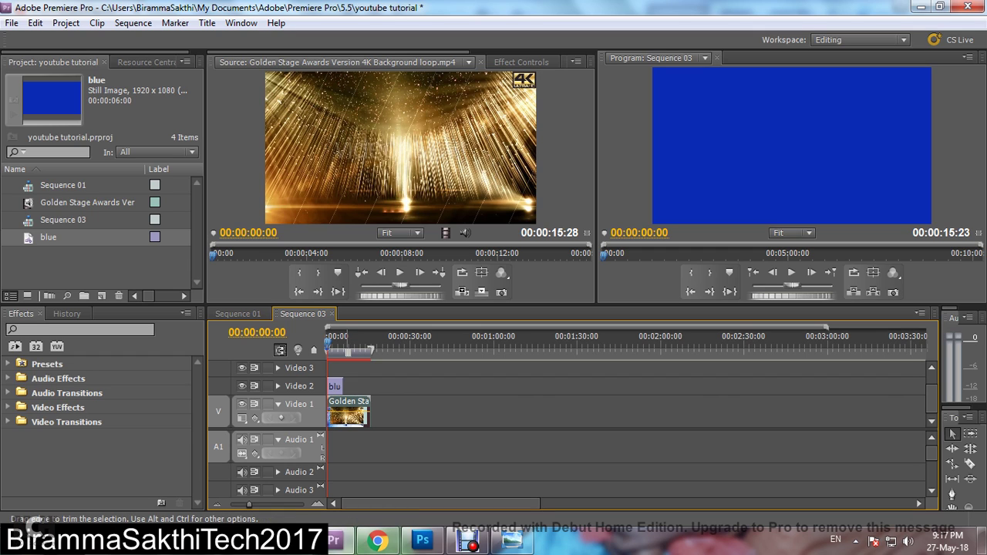
left_click_drag(341, 386, 347, 386)
left_click_drag(370, 403, 371, 400)
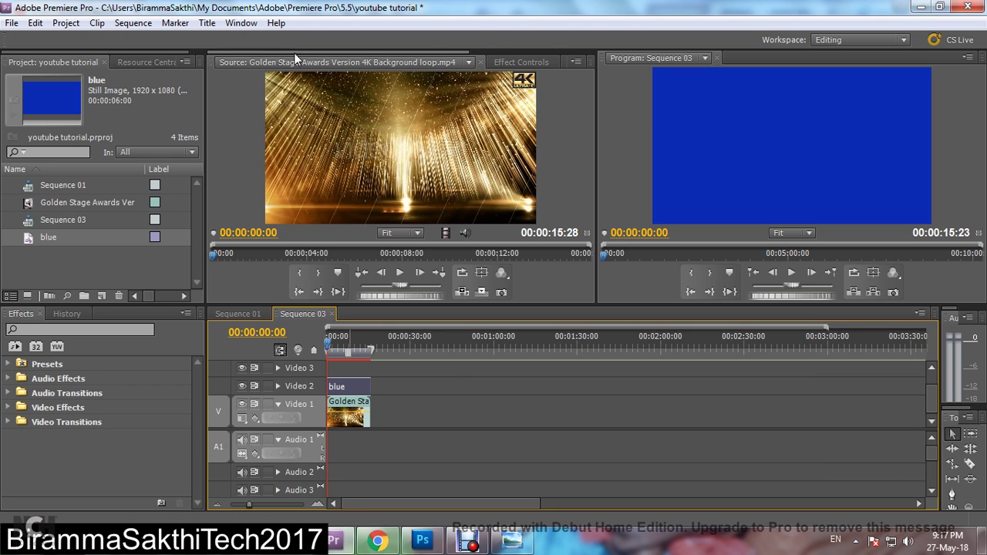
left_click(240, 23)
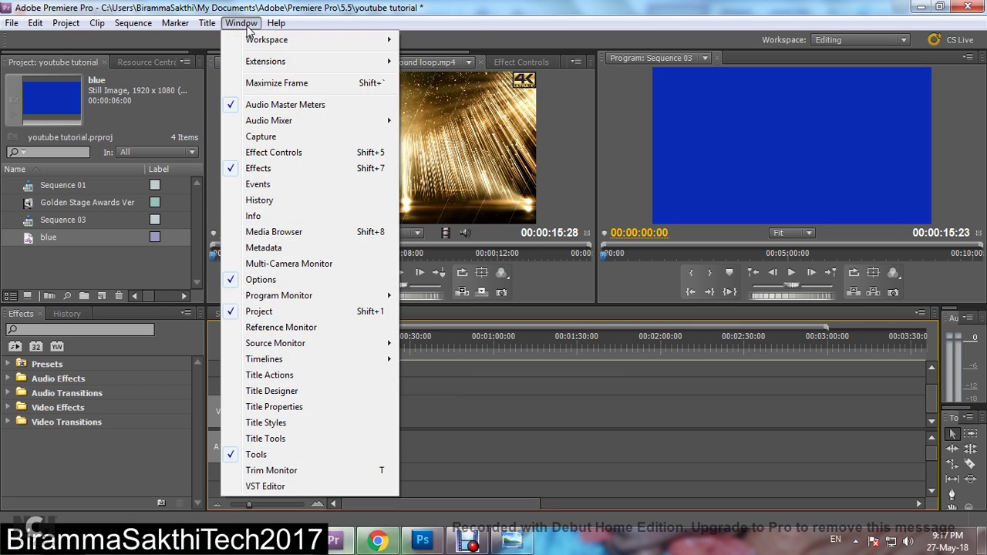
left_click(290, 150)
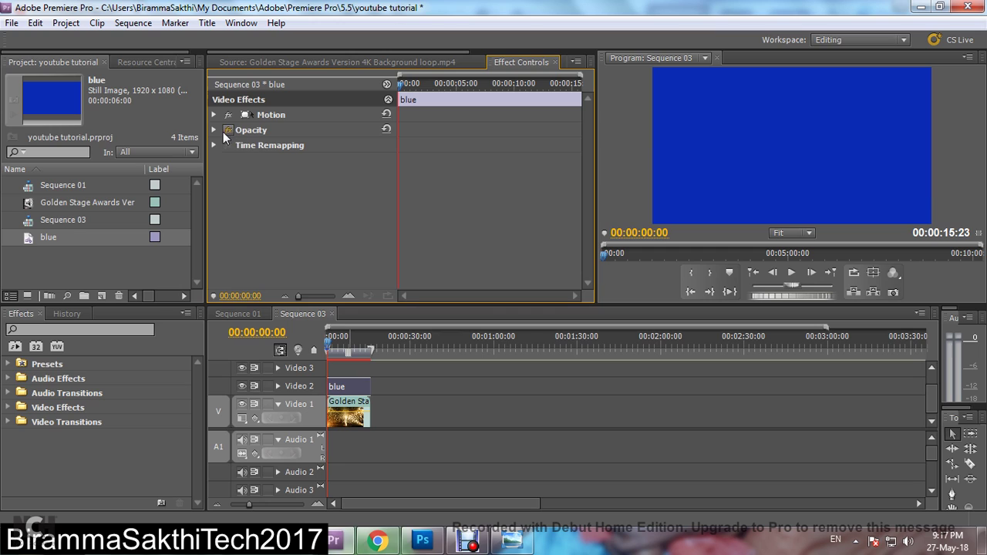
Step: Set the blue matte's Opacity blend mode to Color and its opacity to 85%
left_click(256, 133)
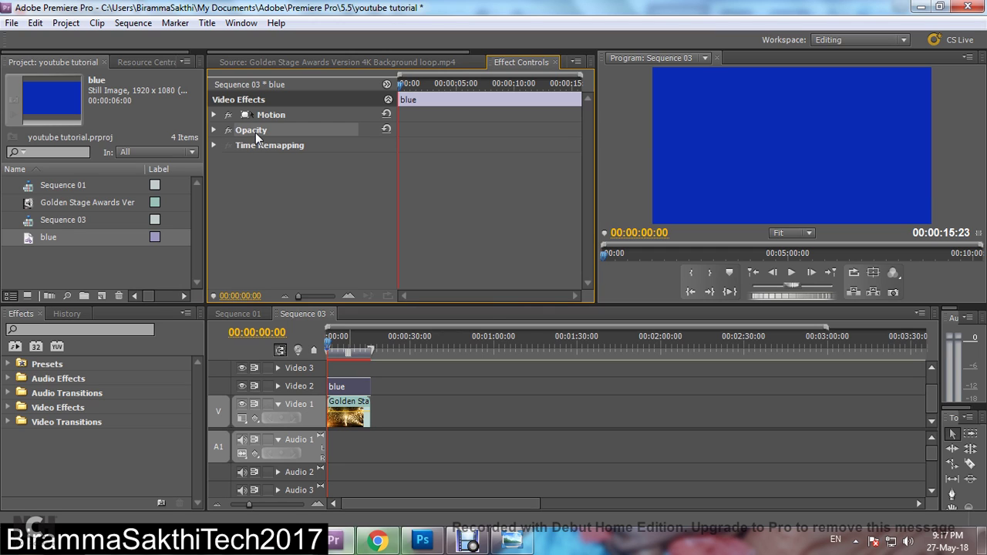
left_click(215, 131)
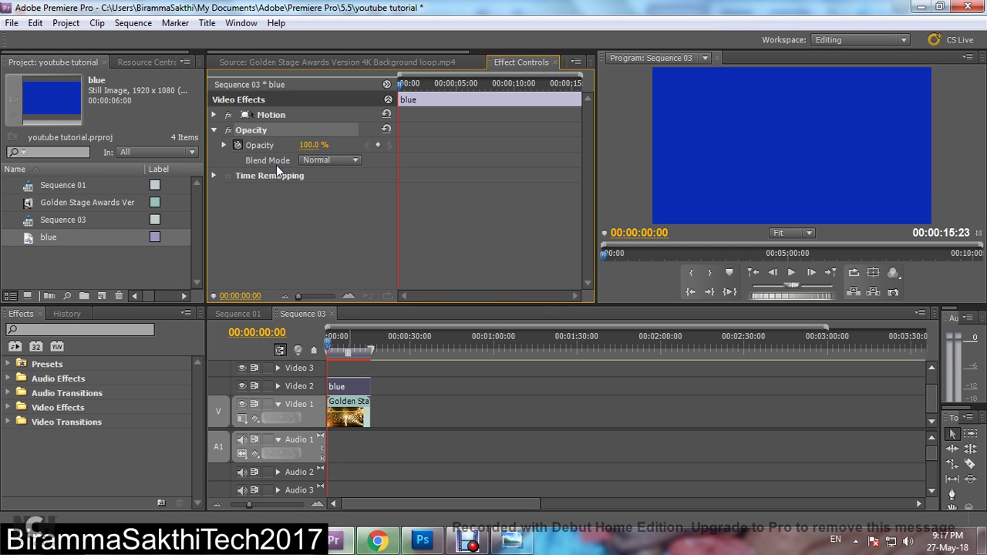
left_click(344, 162)
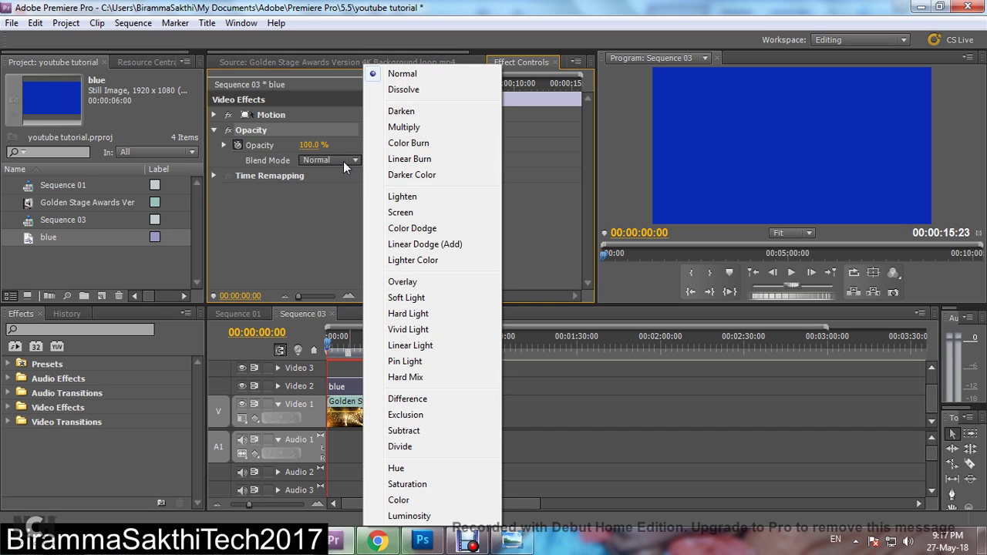
left_click(430, 501)
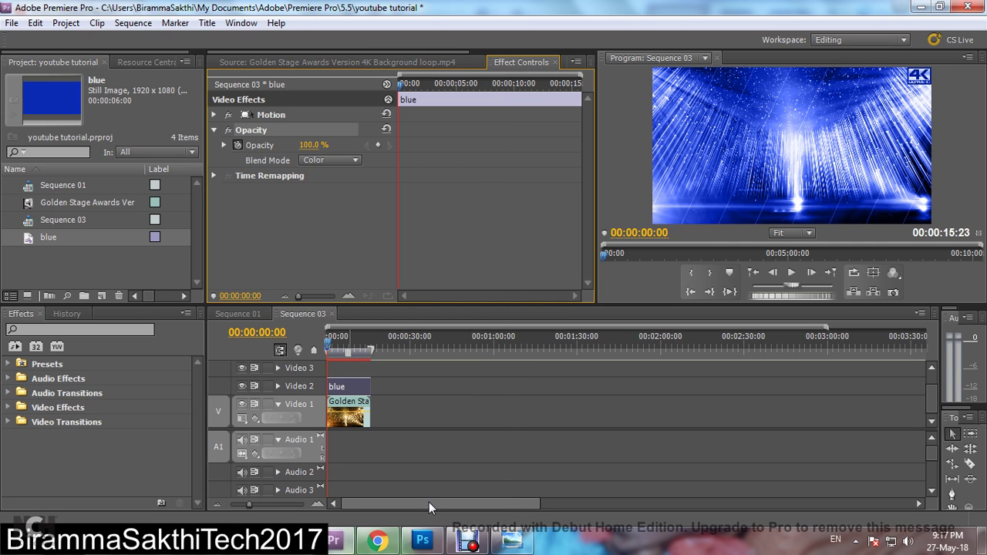
left_click_drag(333, 341, 347, 341)
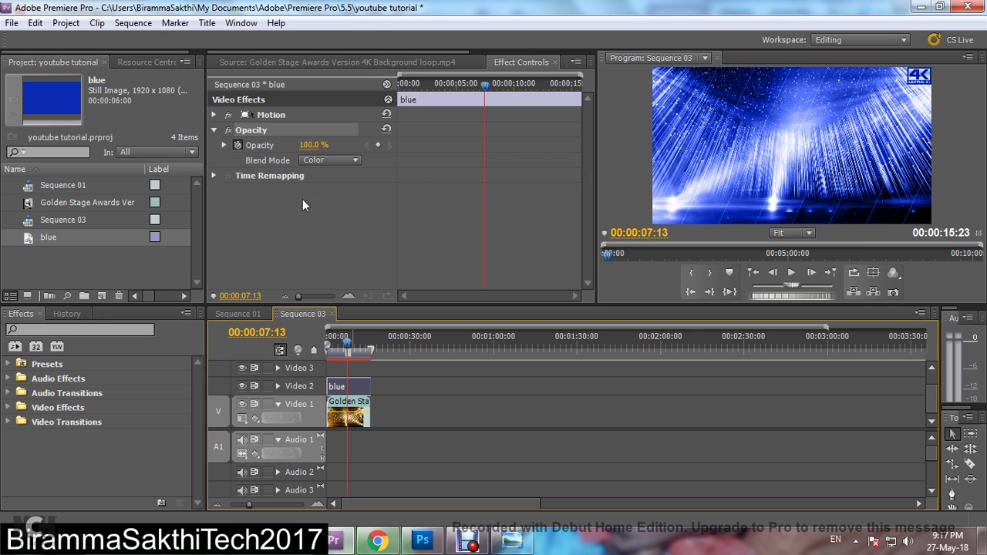
left_click(238, 148)
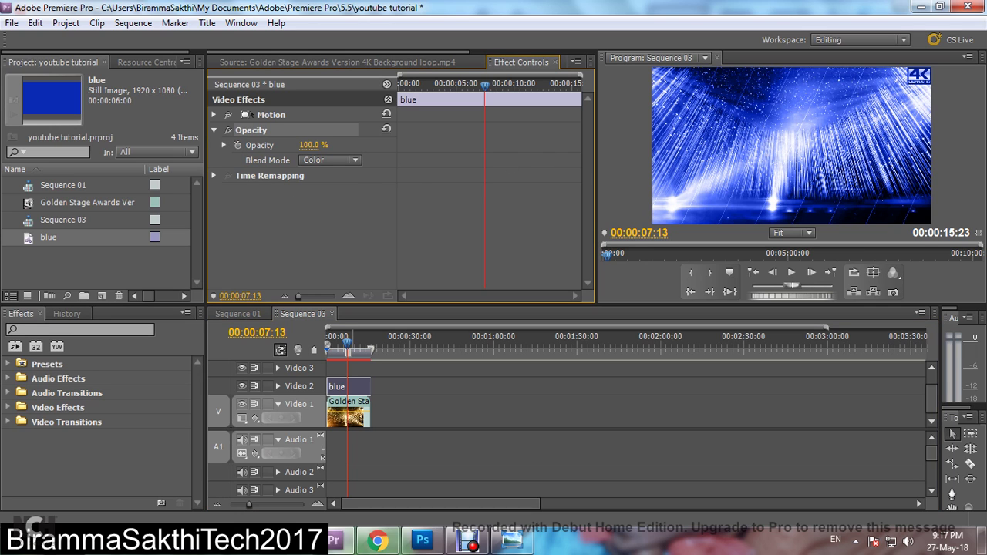
left_click(318, 144)
type("85")
left_click(428, 209)
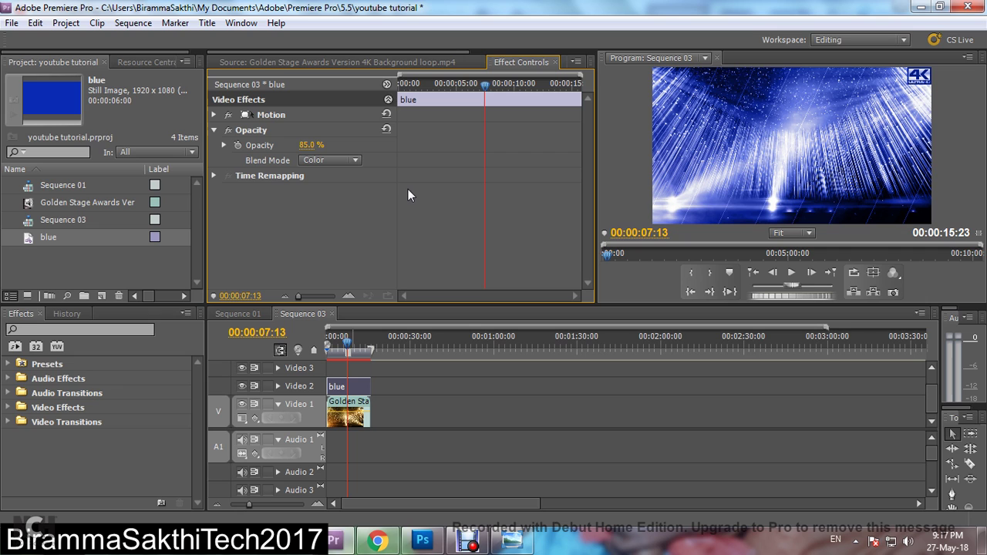
left_click_drag(352, 347, 329, 350)
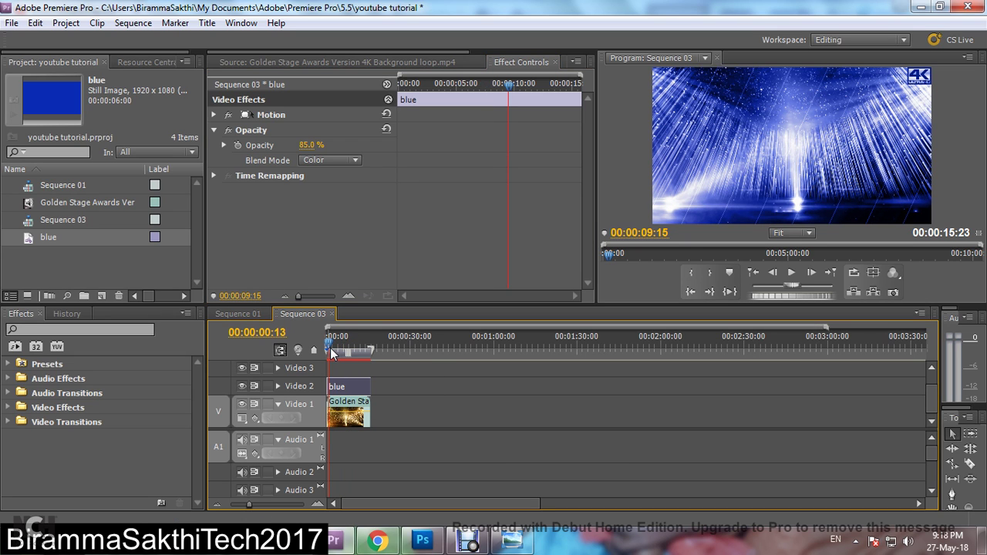
Step: Set up the media export with MPEG2 format and the 1440x1080i 25 High Quality preset
left_click(11, 24)
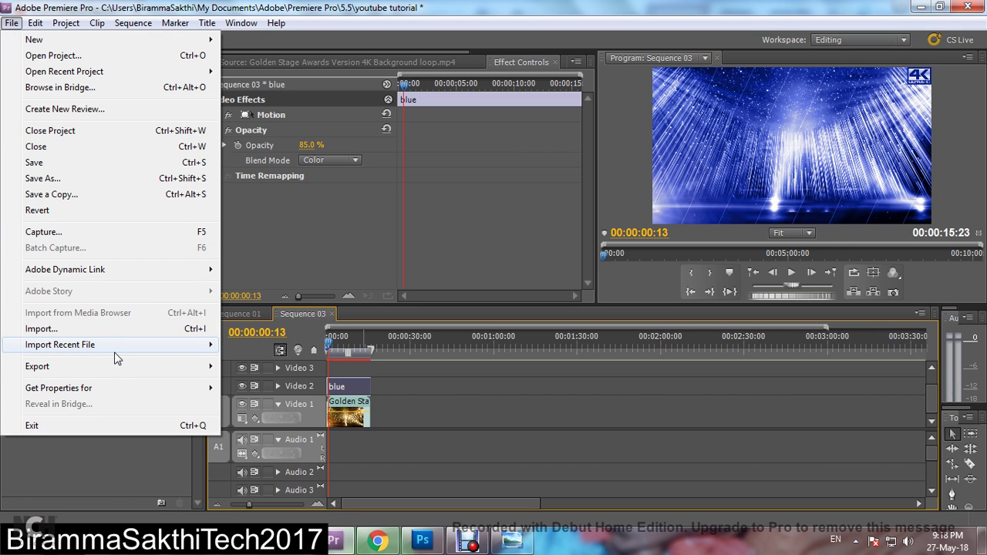
mouse_move(128, 371)
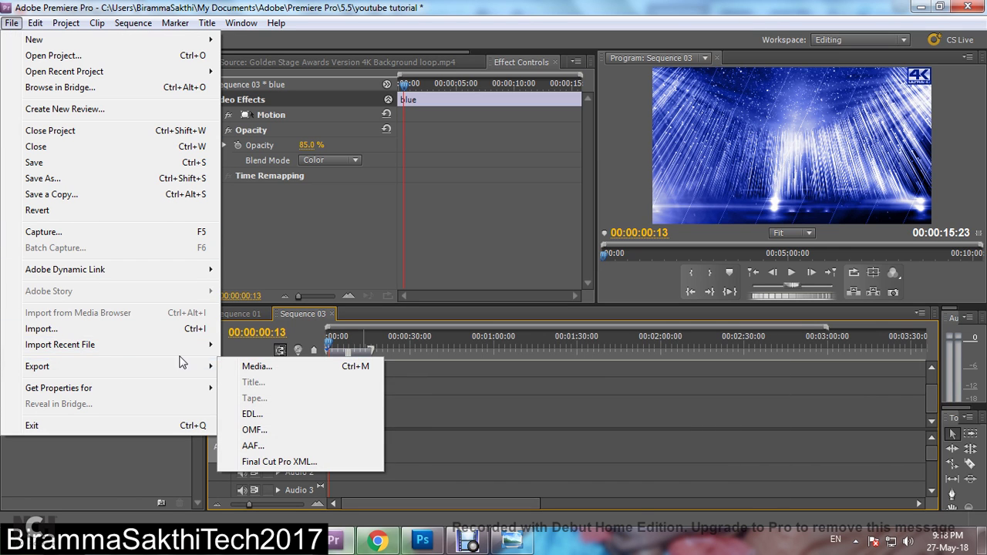
left_click(285, 370)
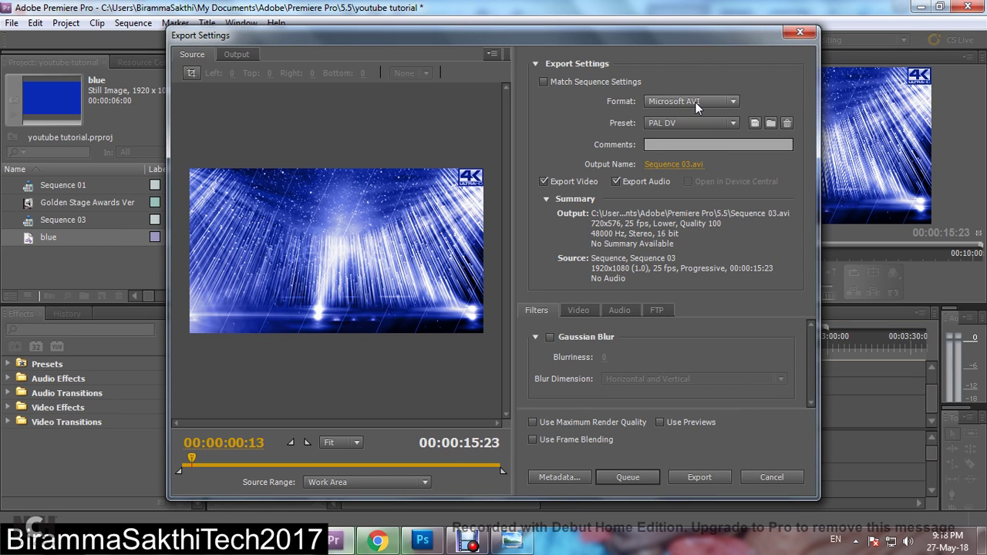
left_click(697, 107)
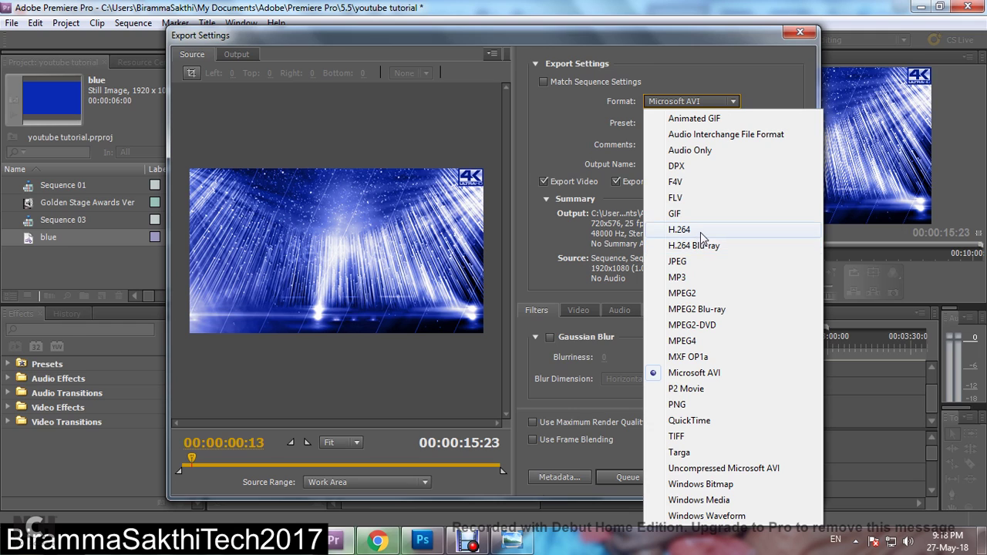
left_click(703, 293)
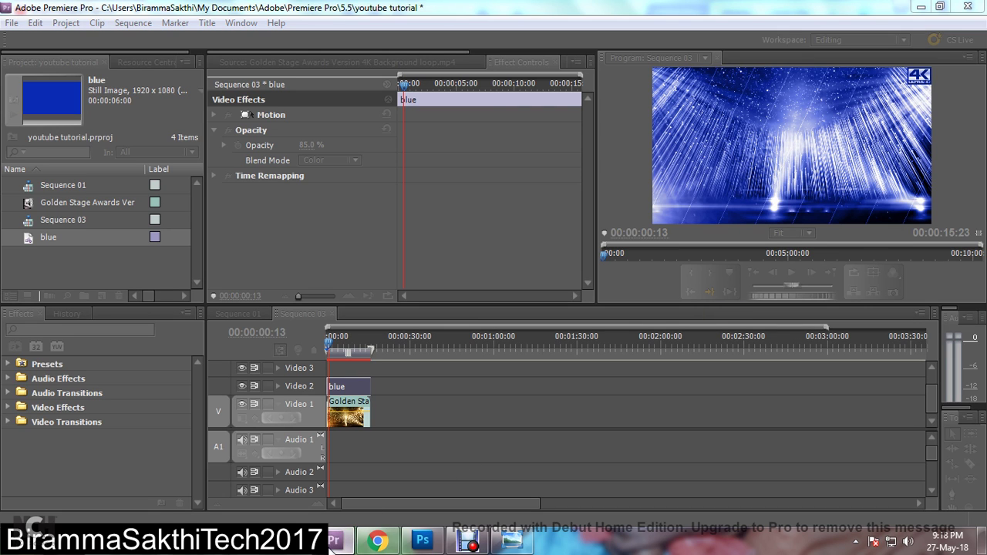
left_click(348, 543)
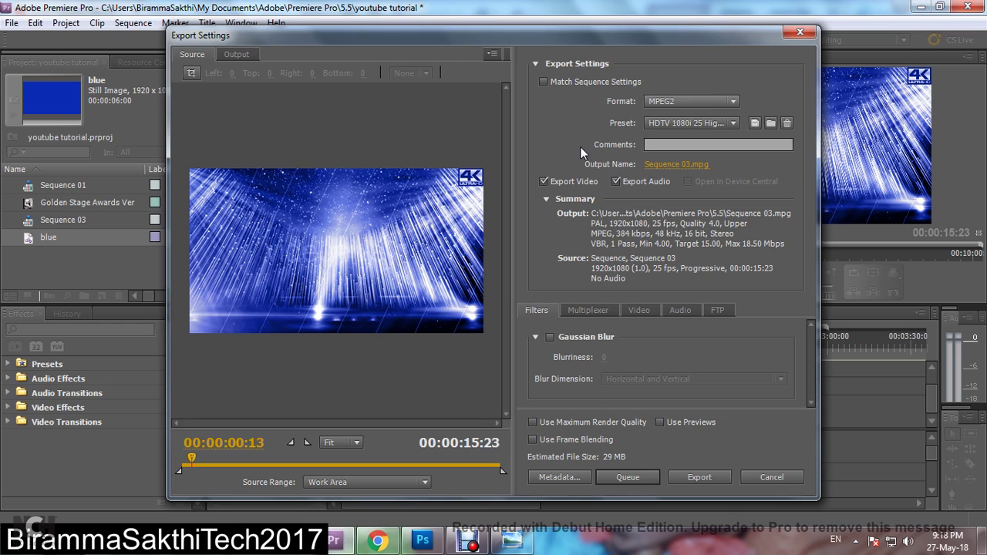
left_click(717, 122)
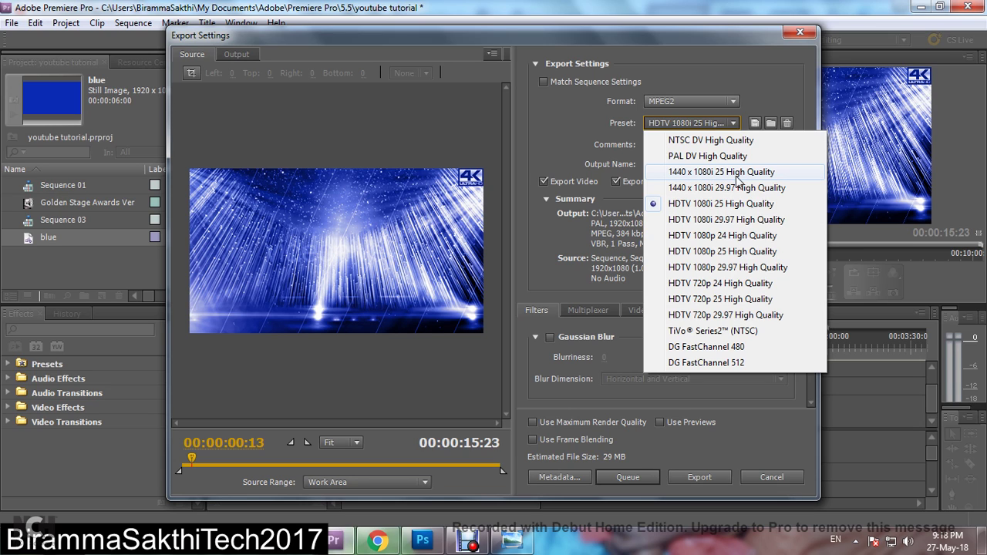
key("Escape")
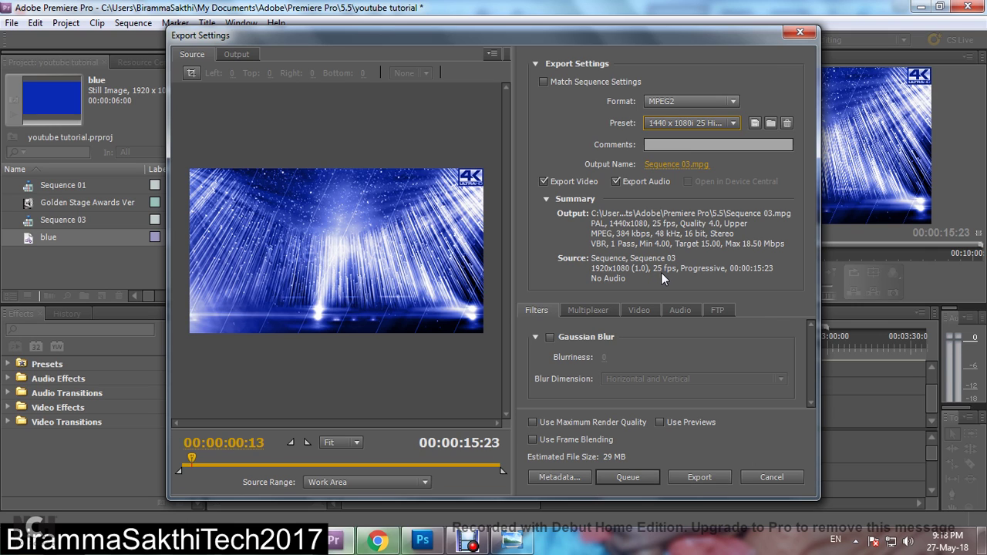
Step: Open the Video tab of Export Settings and scroll through the Basic Video Settings
left_click(643, 310)
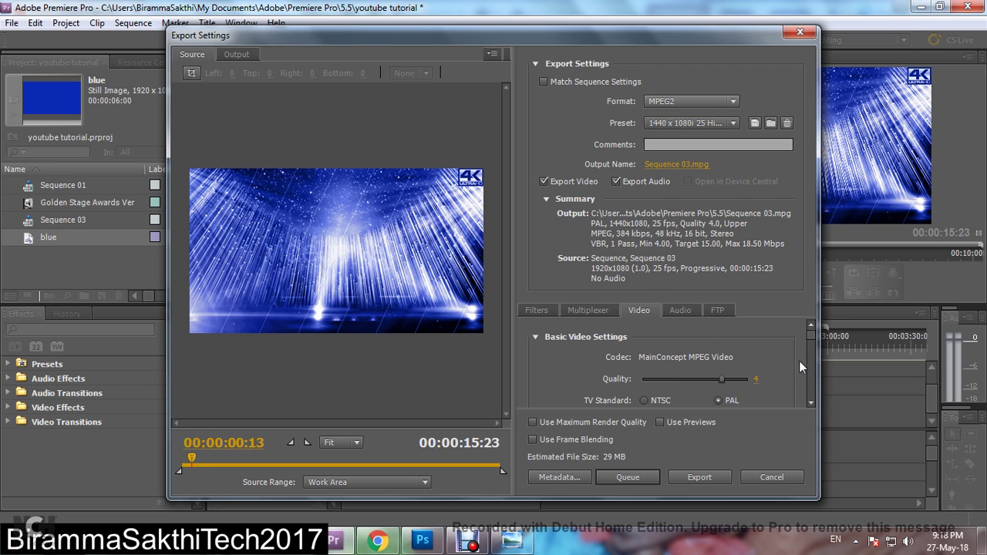
scroll(809, 336, "down", 3)
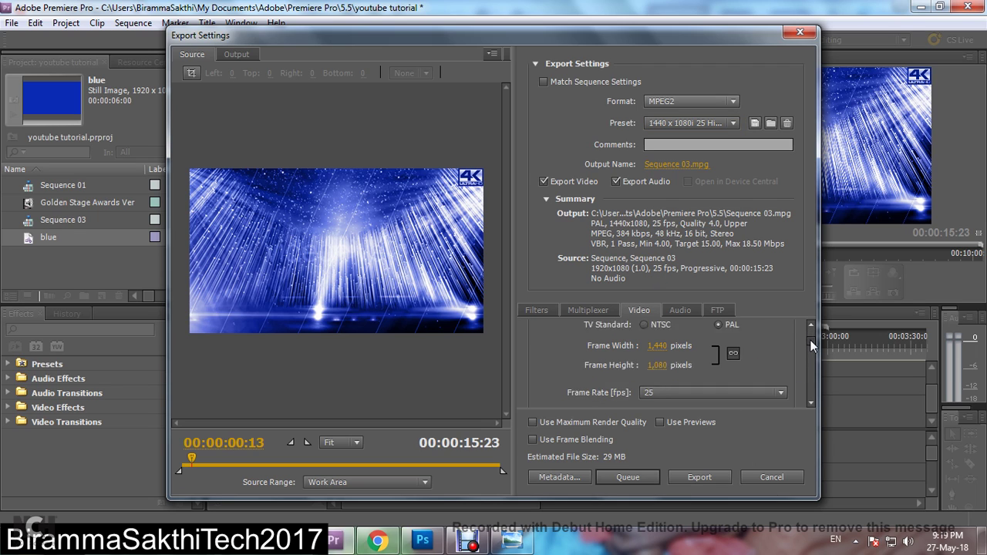
scroll(808, 341, "up", 2)
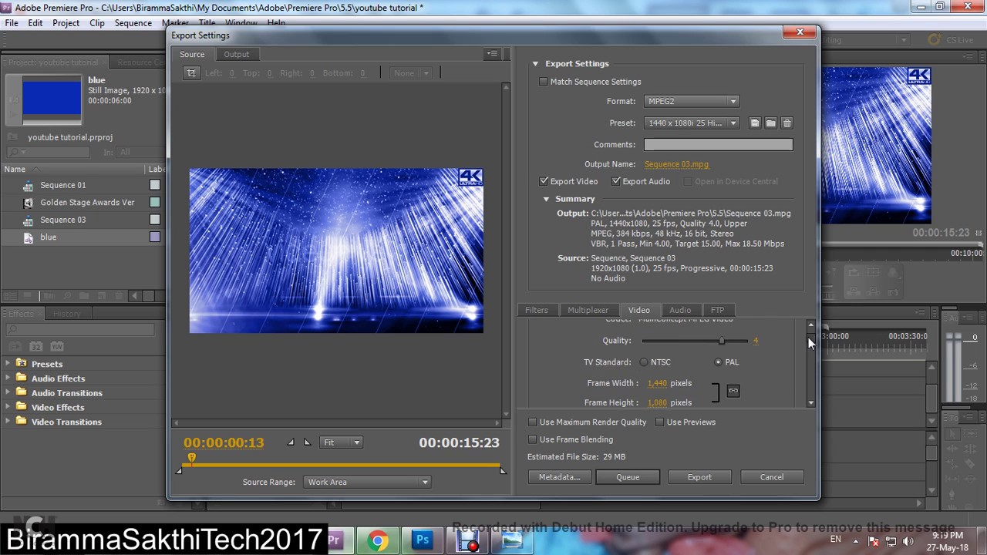
scroll(809, 338, "down", 2)
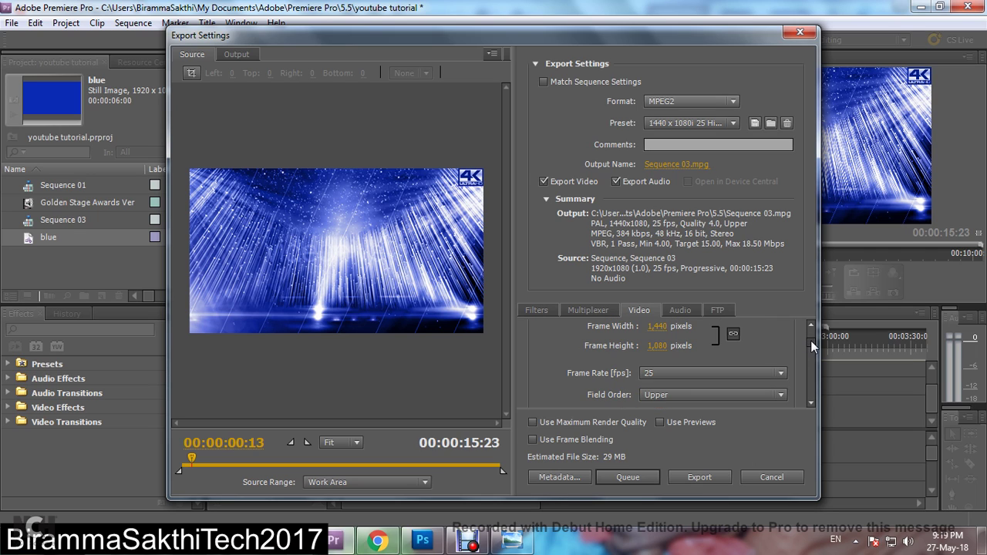
scroll(810, 340, "up", 2)
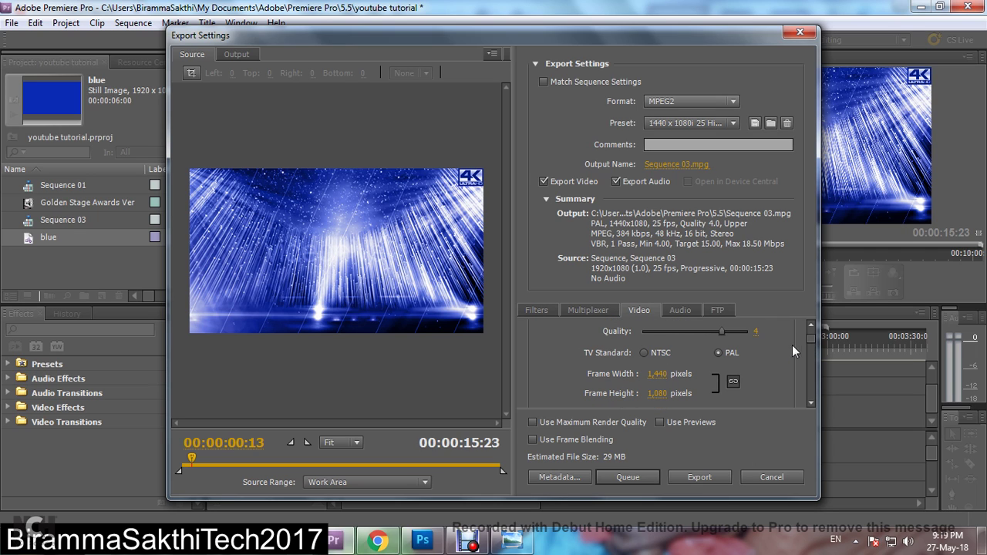
scroll(810, 338, "down", 1)
scroll(809, 341, "down", 1)
Step: Keep the export frame rate at 25 fps and look over the remaining video settings
left_click(771, 364)
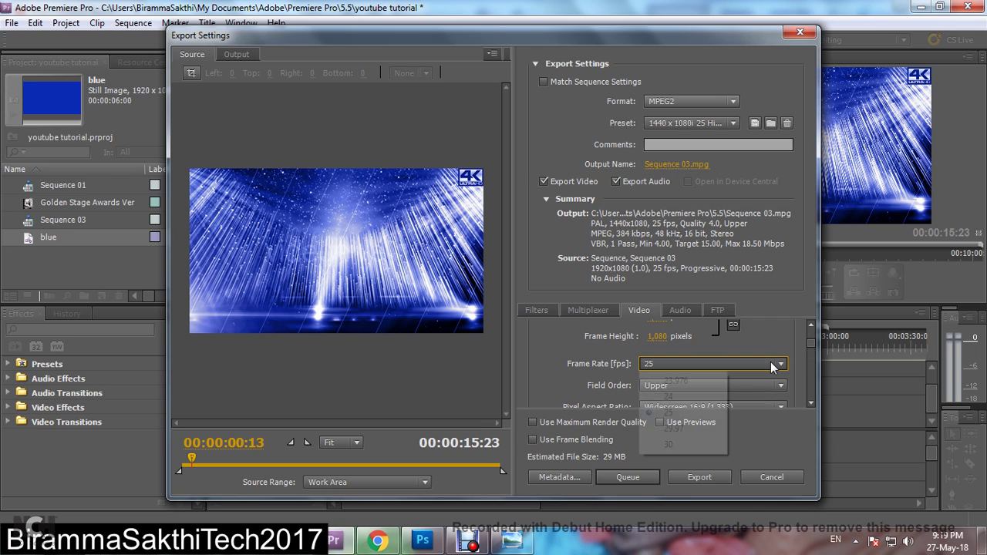
left_click(771, 363)
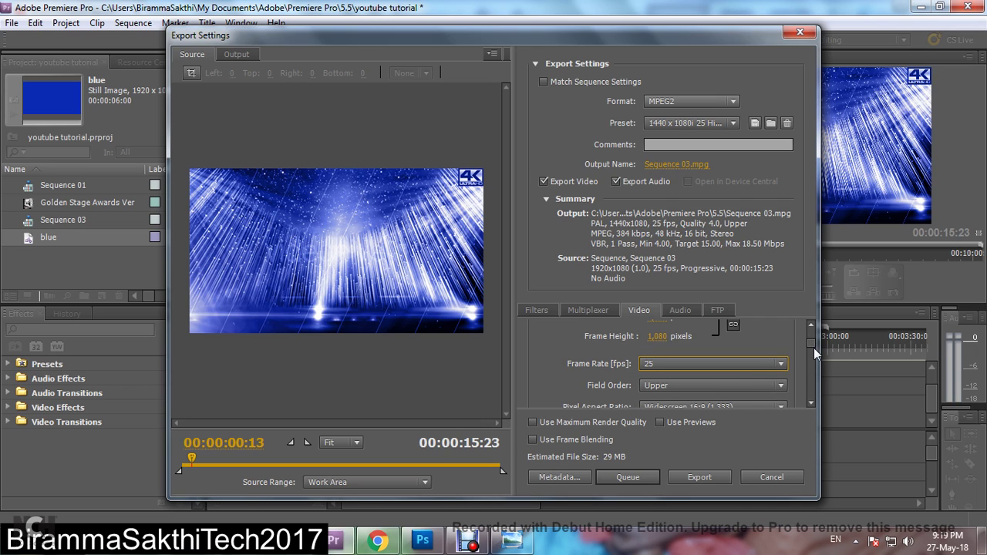
scroll(812, 343, "up", 1)
scroll(812, 338, "up", 1)
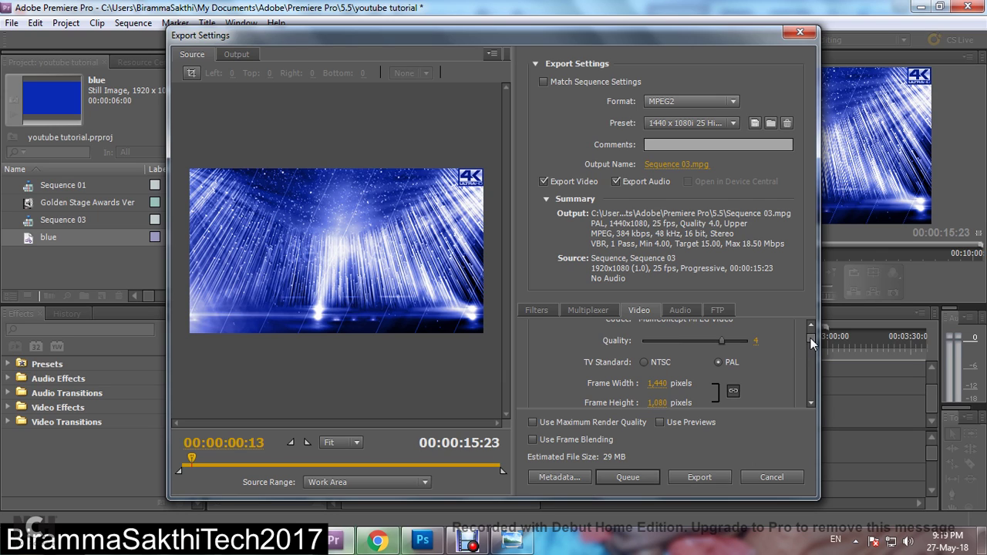
scroll(811, 343, "down", 1)
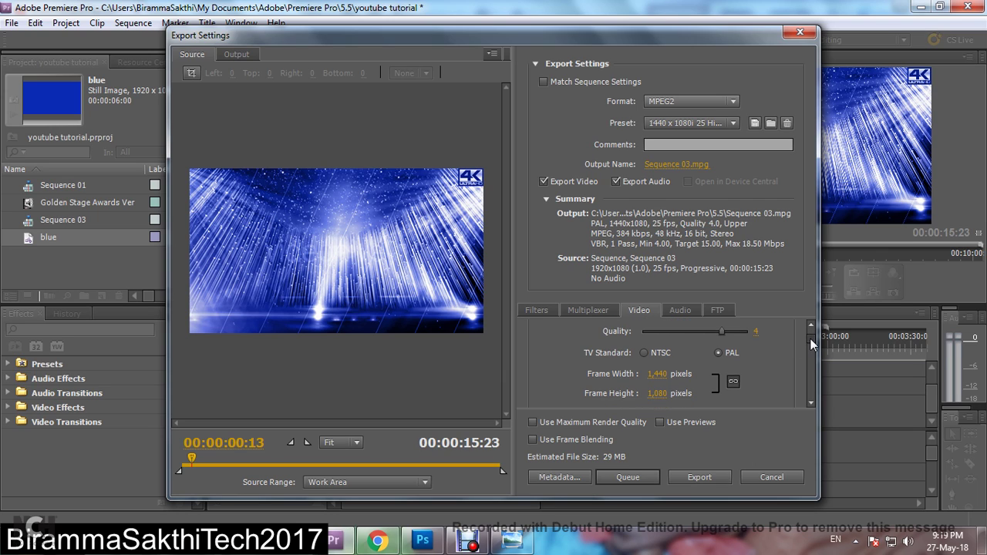
scroll(811, 345, "down", 1)
left_click_drag(810, 340, 811, 374)
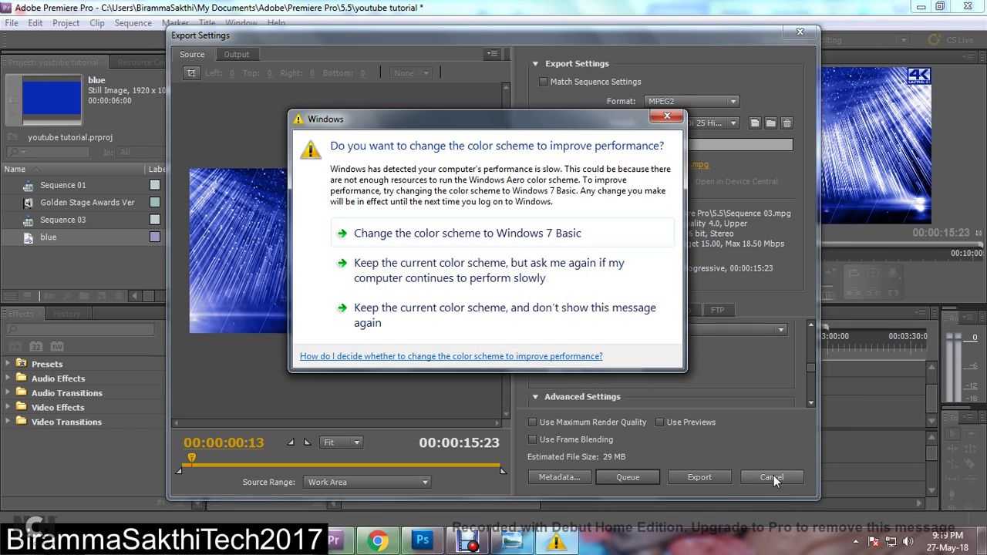
Step: Dismiss the Windows colour-scheme prompt and cancel Export Settings without exporting
left_click(667, 116)
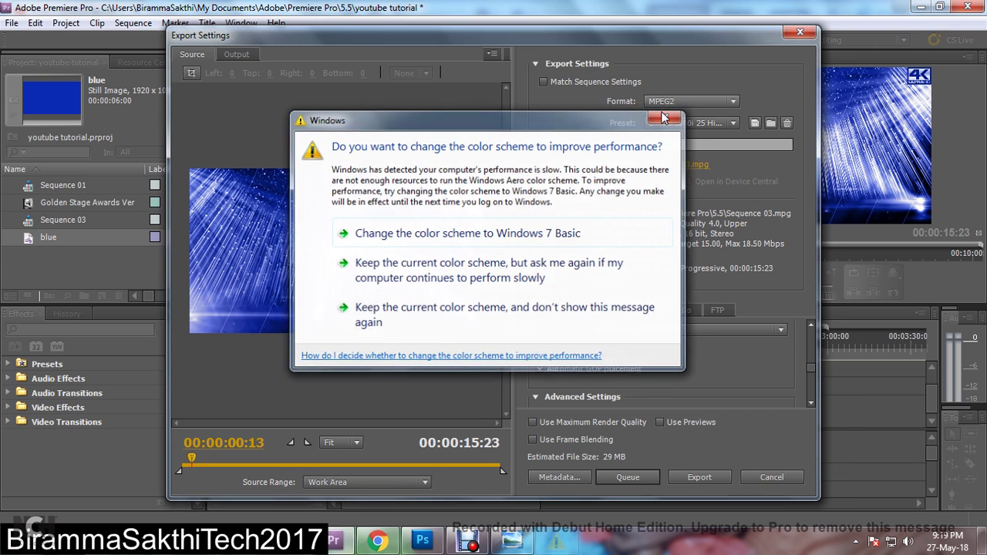
left_click(771, 478)
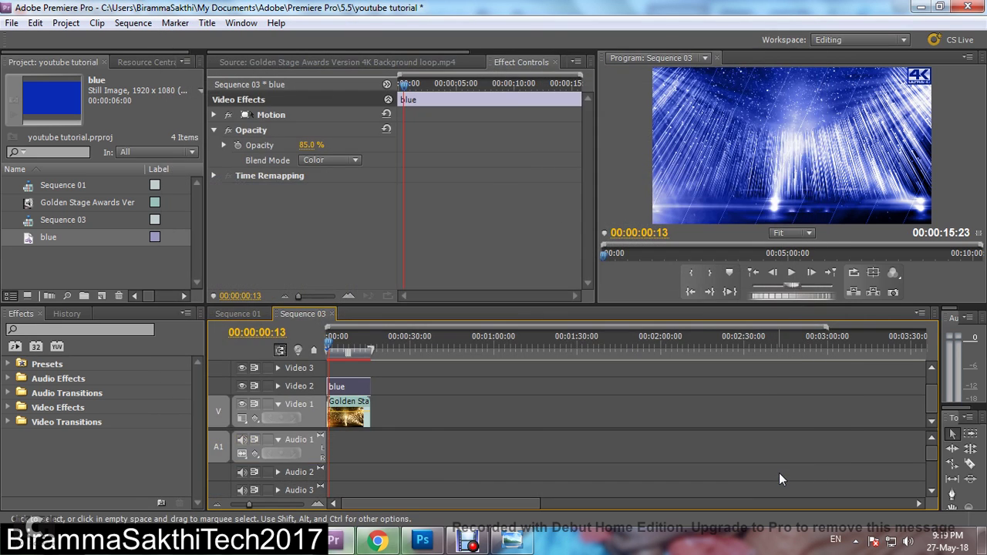